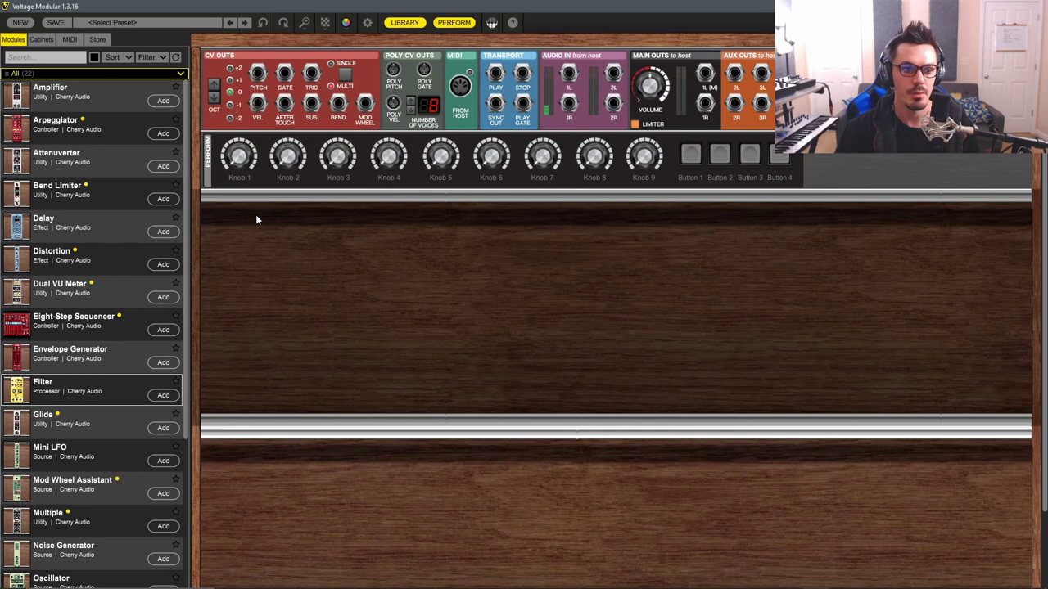
Add an Amplifier, two Envelope Generators, a Filter and an Oscillator to the rack
left_click_drag(118, 88, 577, 206)
left_click_drag(102, 352, 424, 202)
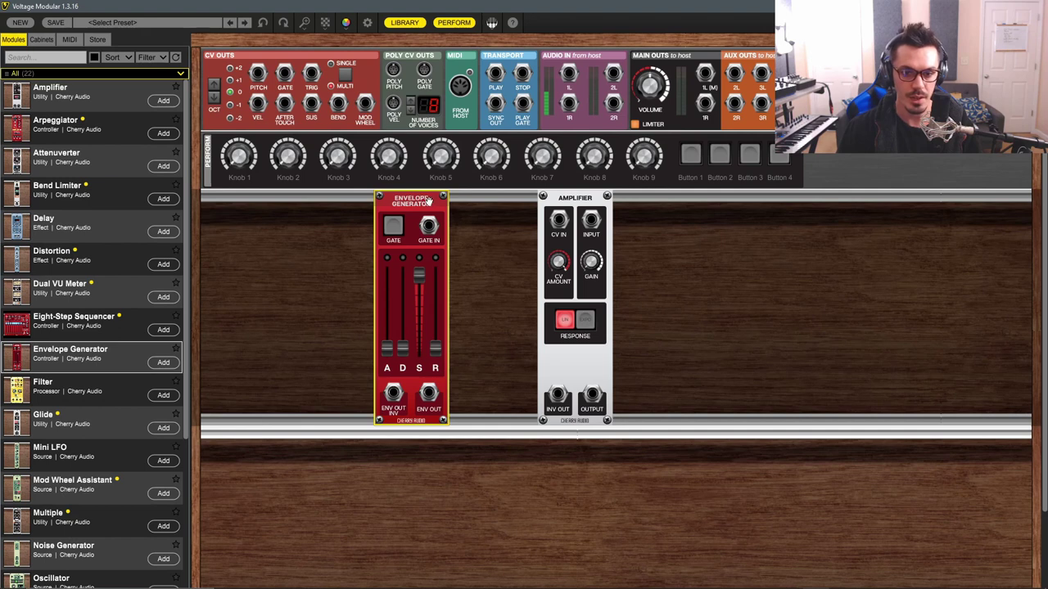
left_click_drag(426, 201, 488, 203)
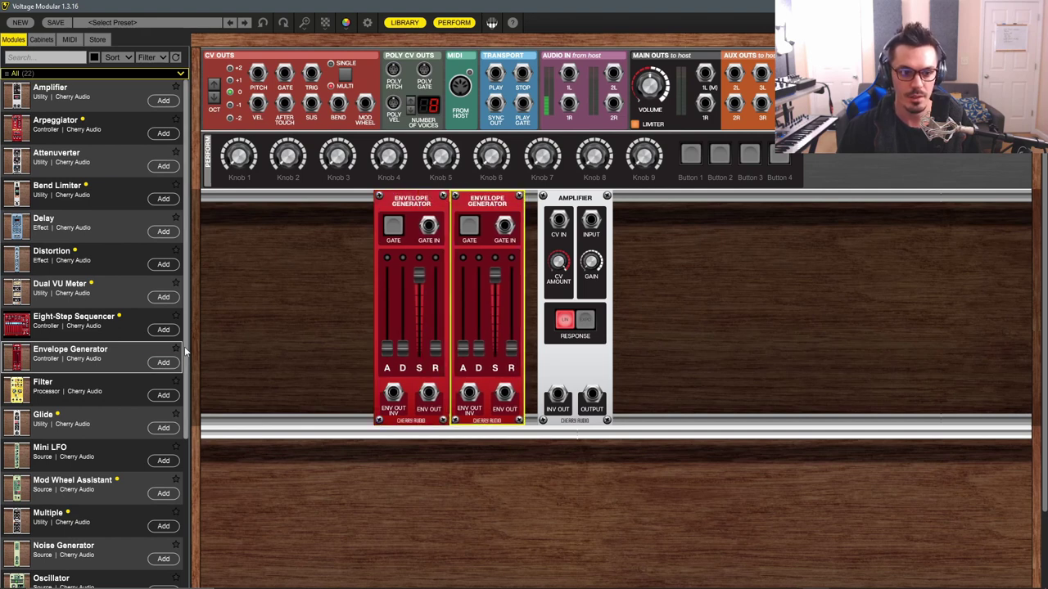
left_click_drag(123, 385, 678, 207)
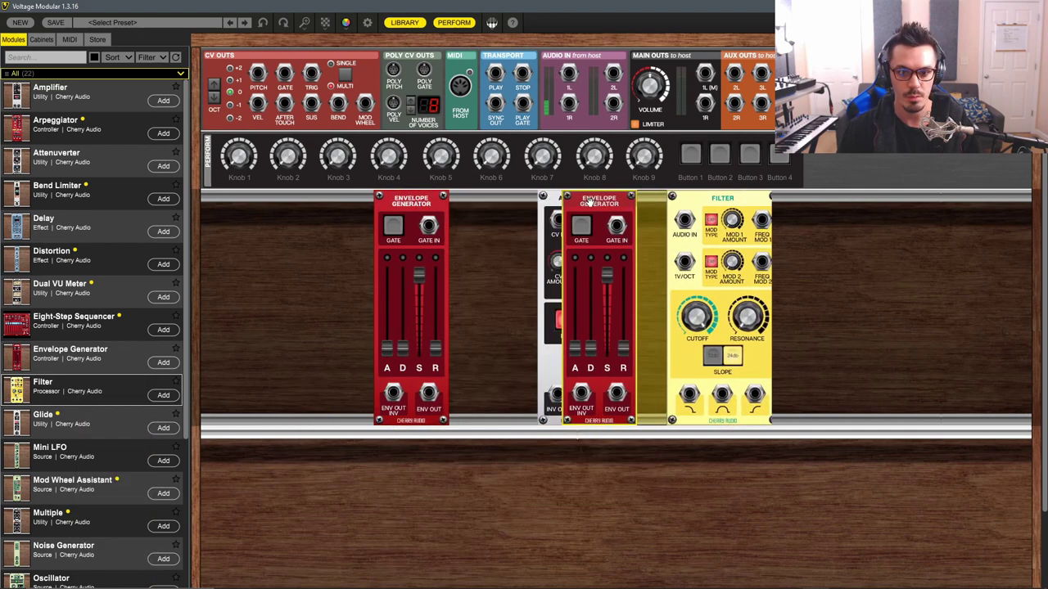
scroll(77, 417, "down", 3)
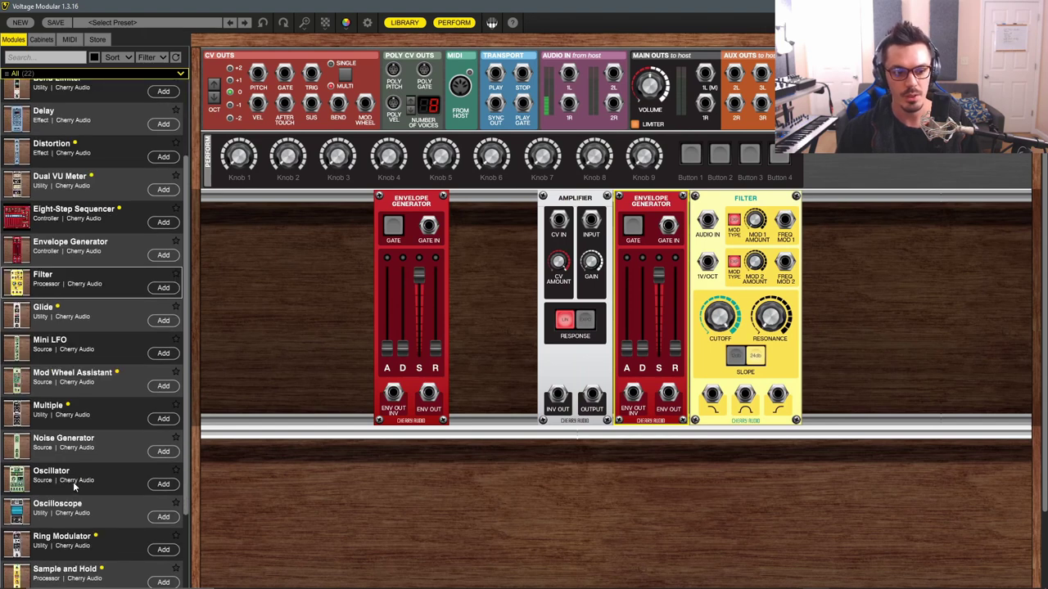
left_click_drag(72, 481, 336, 208)
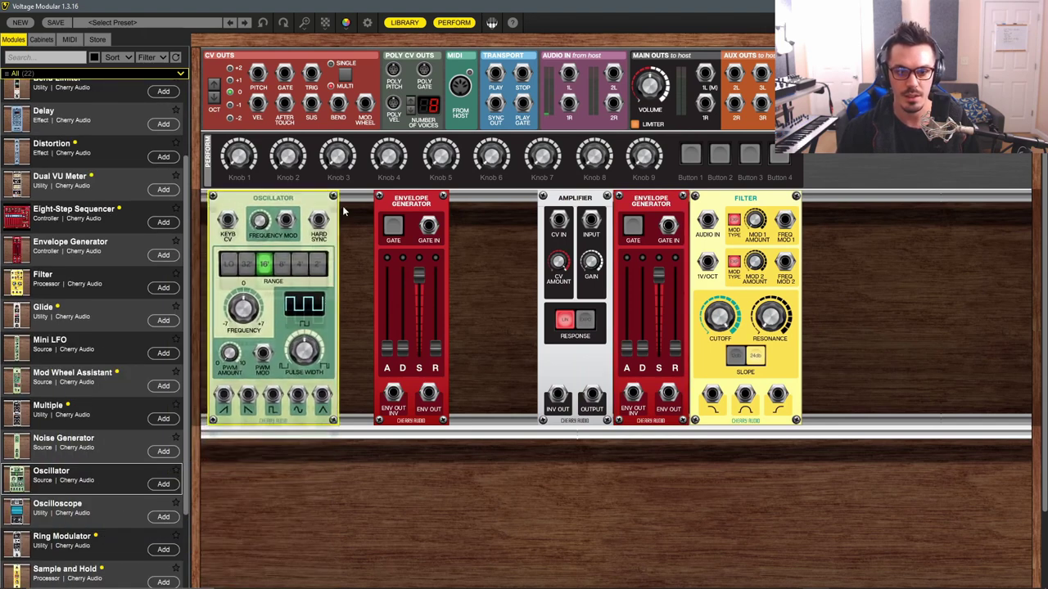
Align all rack modules flush to the left
right_click(480, 235)
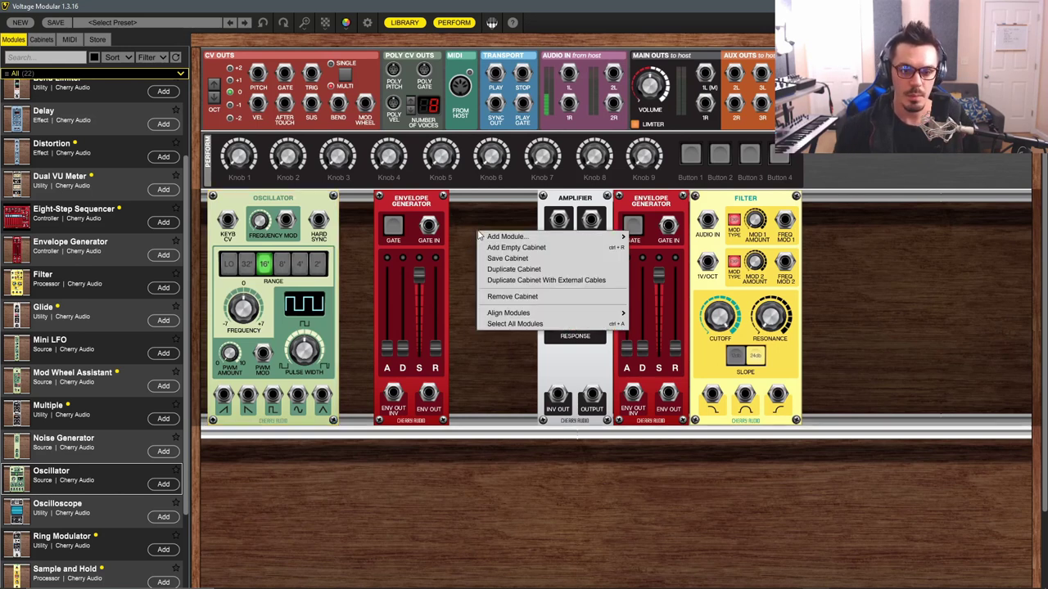
mouse_move(518, 314)
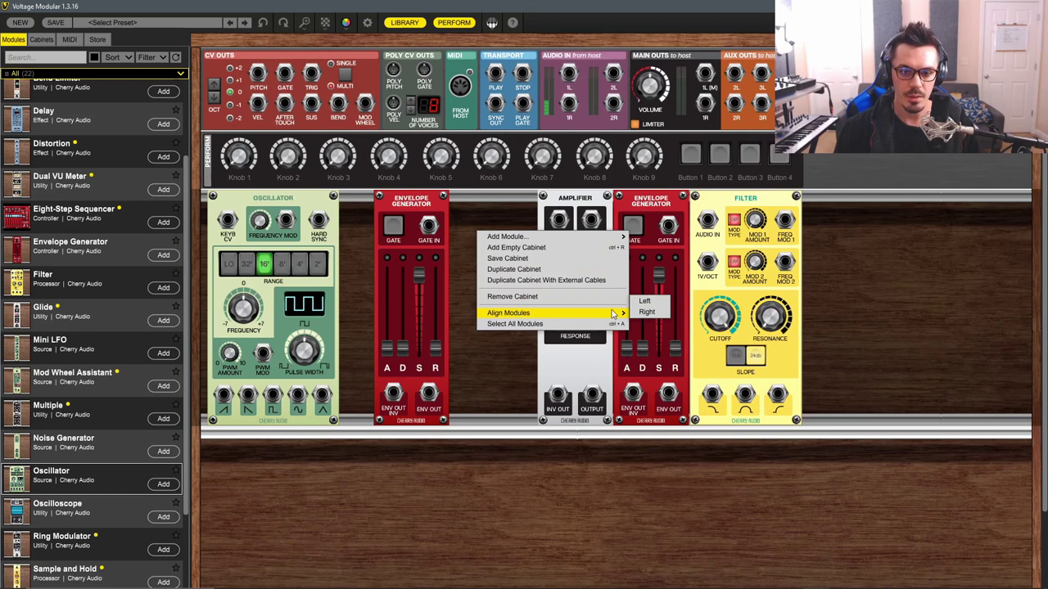
left_click(644, 302)
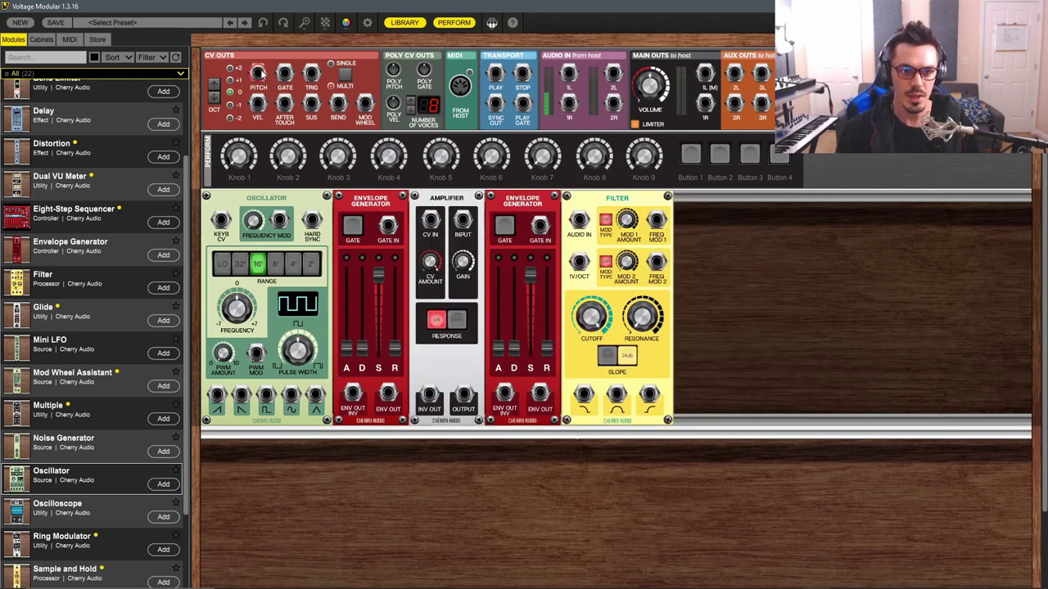
Patch pitch to oscillator, gate to both envelopes, envelope to amplifier CV, and oscillator→amplifier→filter→main output
left_click_drag(258, 73, 222, 219)
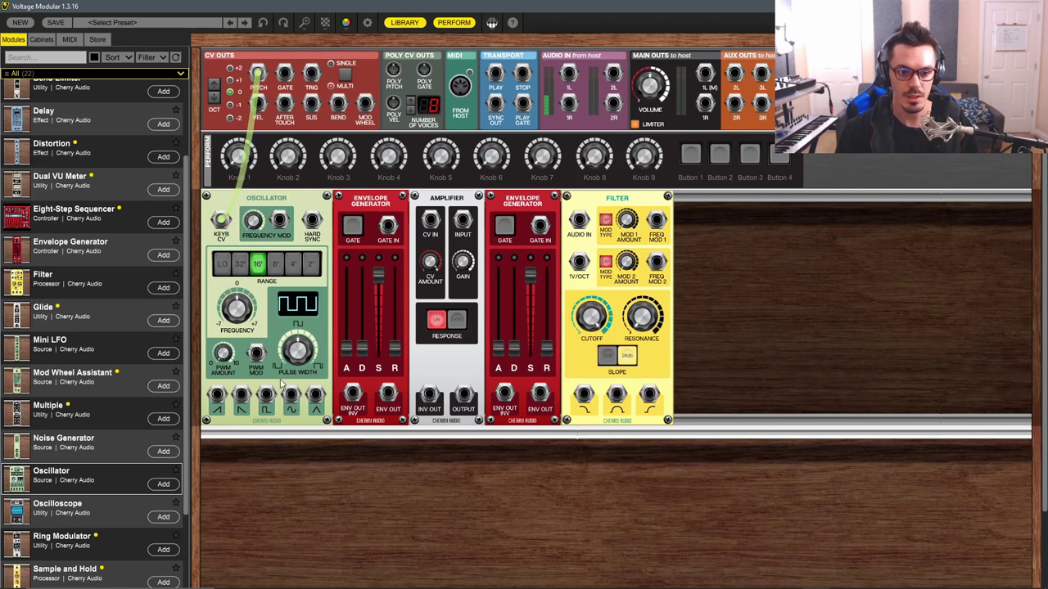
left_click_drag(242, 396, 463, 222)
left_click_drag(284, 73, 388, 227)
left_click_drag(538, 227, 284, 78)
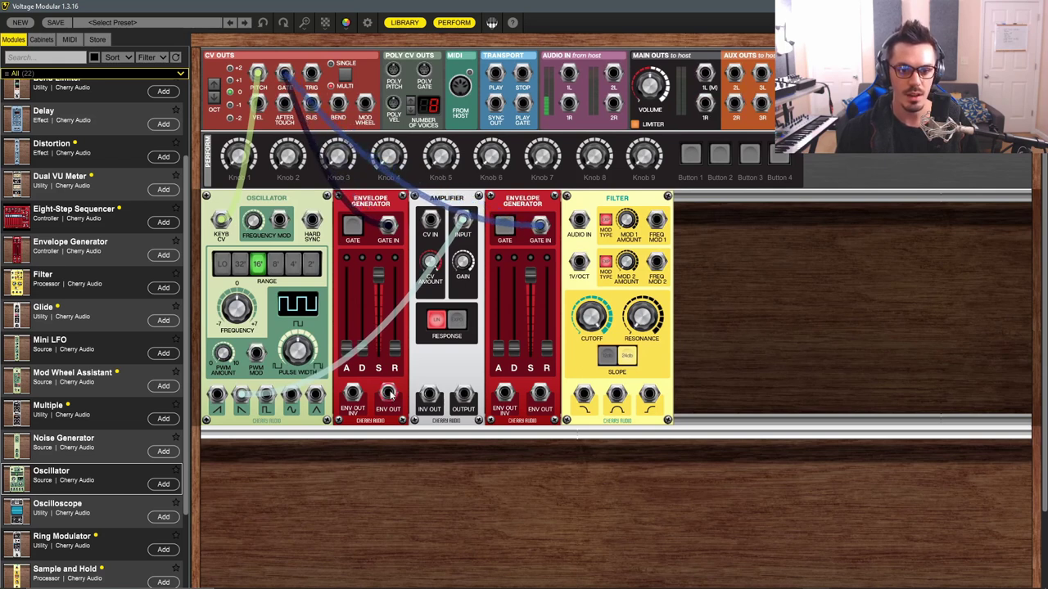
left_click_drag(388, 395, 431, 223)
left_click_drag(462, 396, 658, 222)
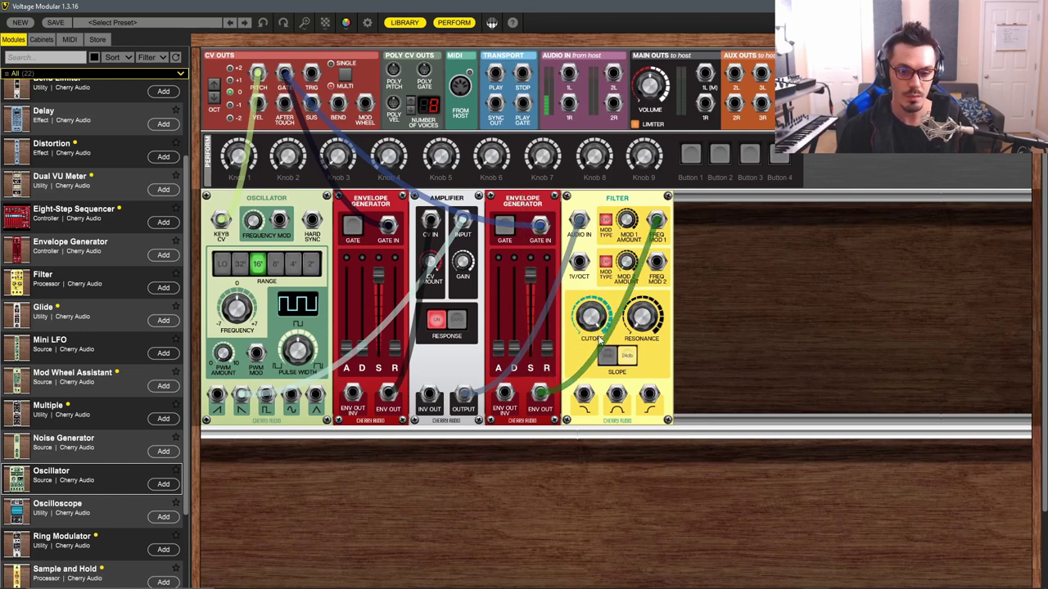
left_click_drag(583, 396, 705, 74)
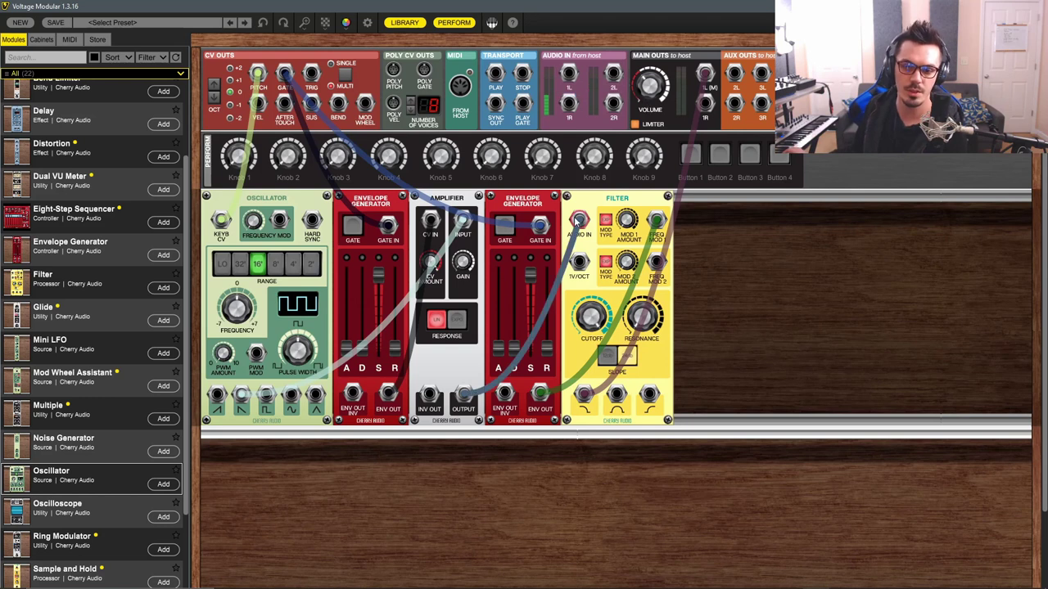
Set Filter cutoff to ~5663 Hz and the second envelope's decay ~1148 ms, release ~1489 ms
left_click_drag(591, 318, 603, 381)
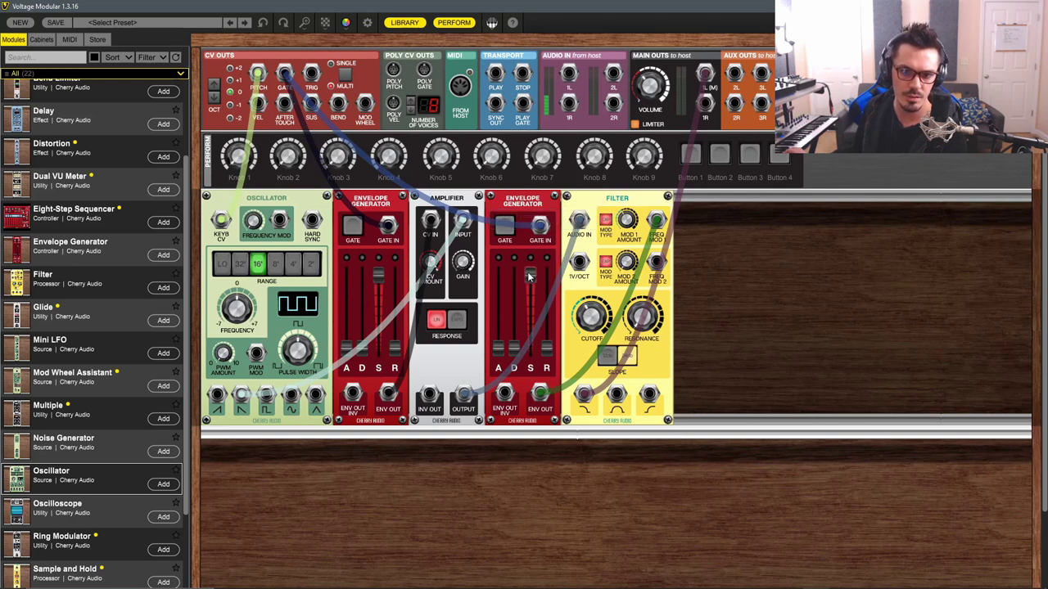
left_click_drag(514, 347, 516, 296)
left_click_drag(547, 346, 549, 317)
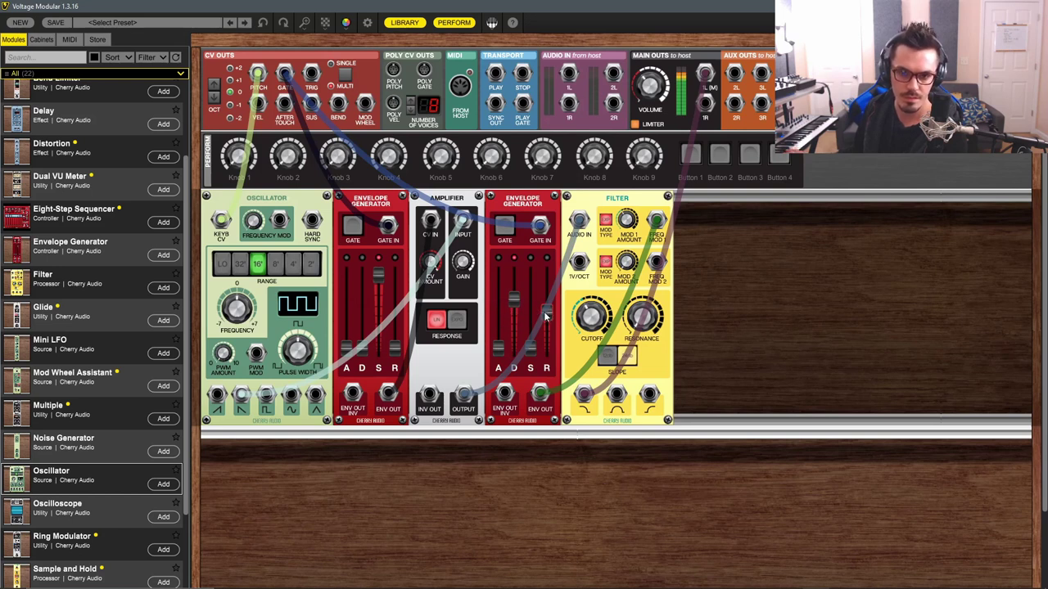
mouse_move(546, 316)
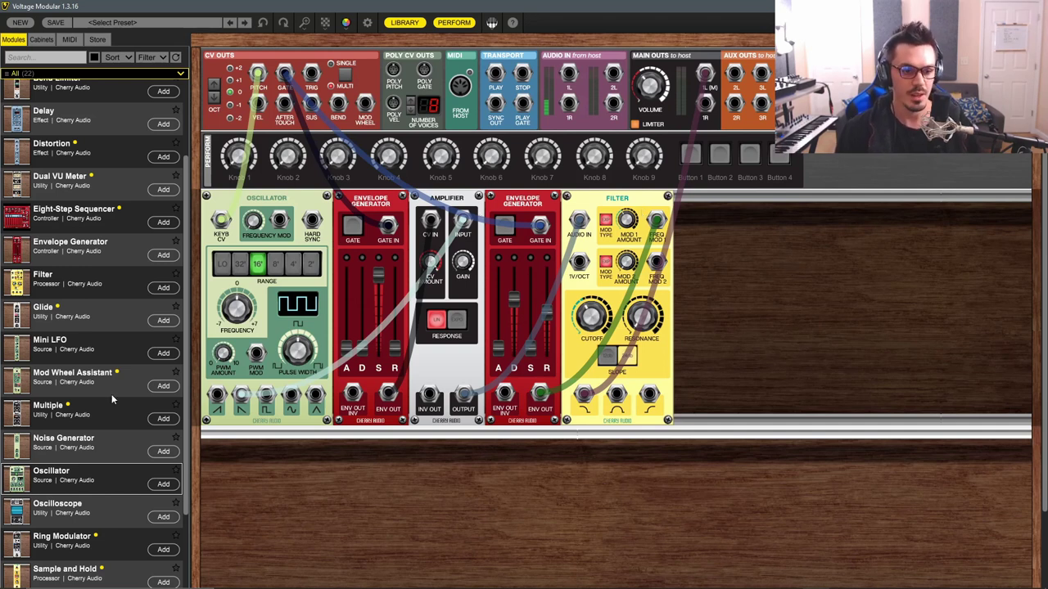
Place a Mini LFO beside the Filter and unplug the envelope's FREQ MOD 1 cable
left_click_drag(51, 342, 579, 246)
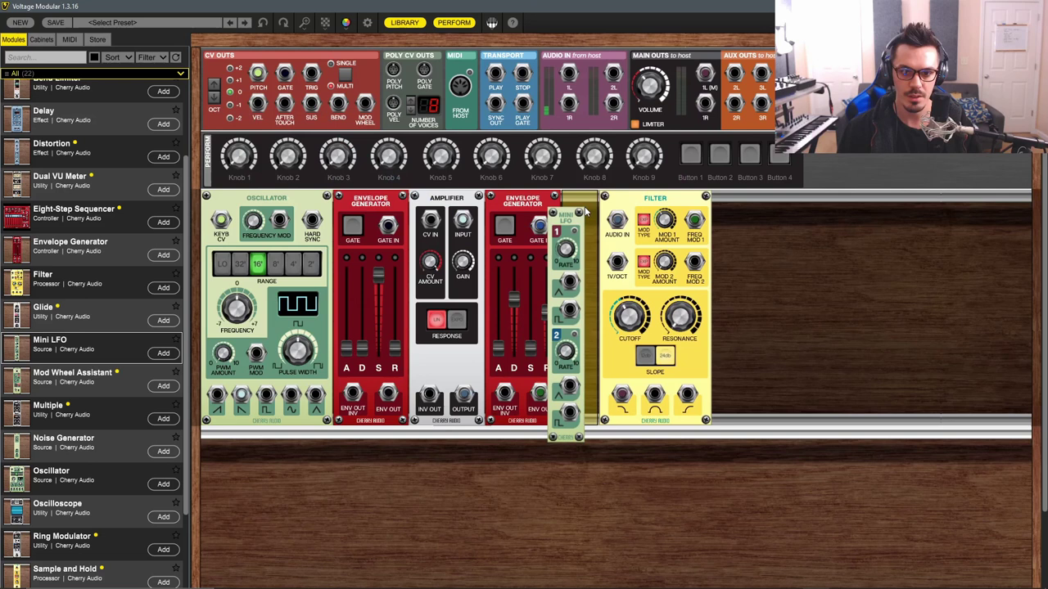
left_click_drag(698, 234, 591, 256)
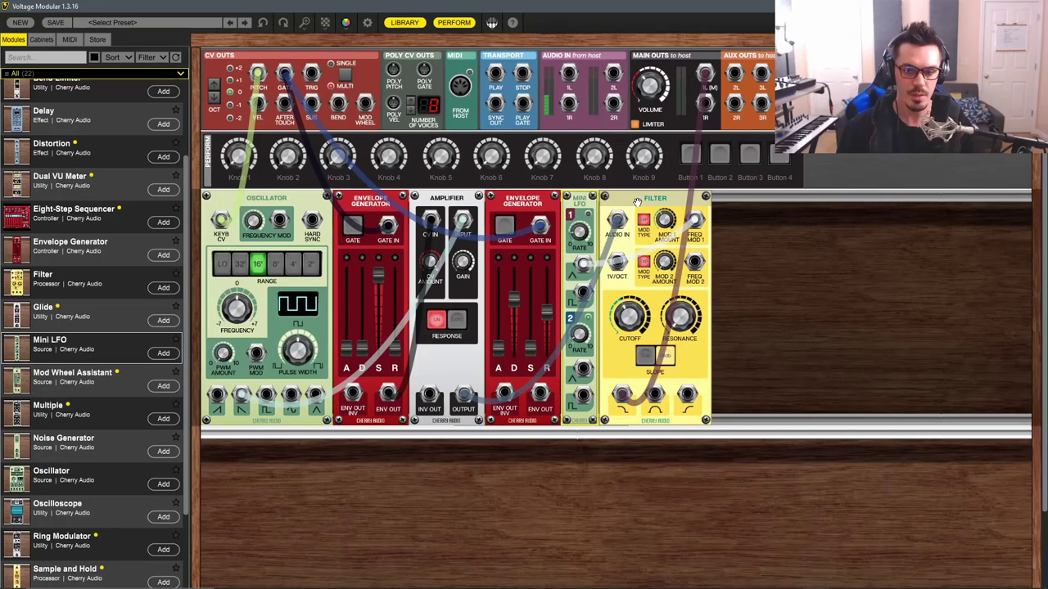
Move the Filter right, delete the second envelope and Mini LFO, and add another oscillator
left_click_drag(637, 202, 821, 201)
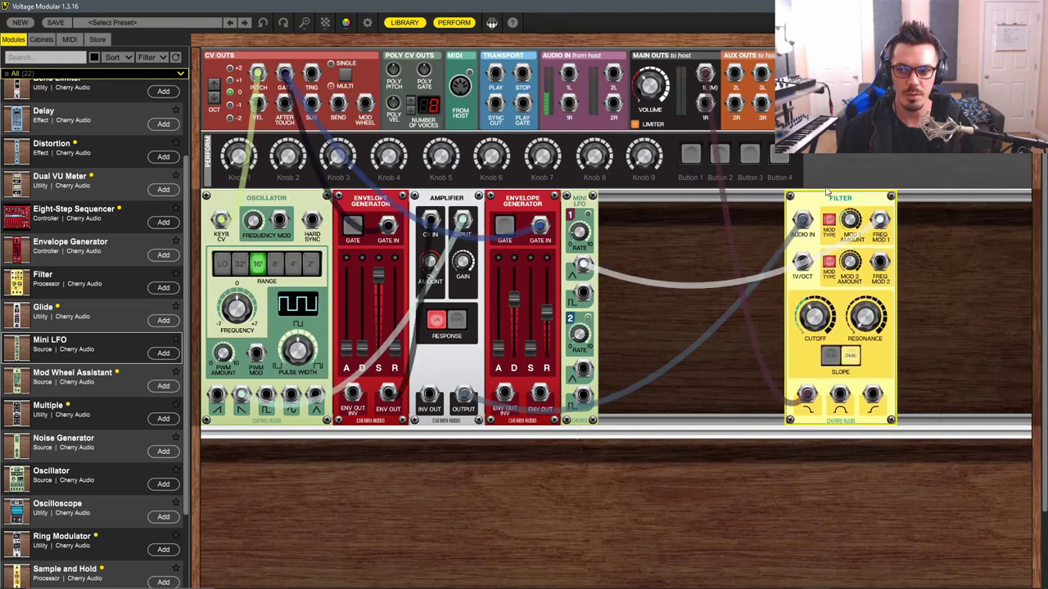
left_click(530, 199)
key("Delete")
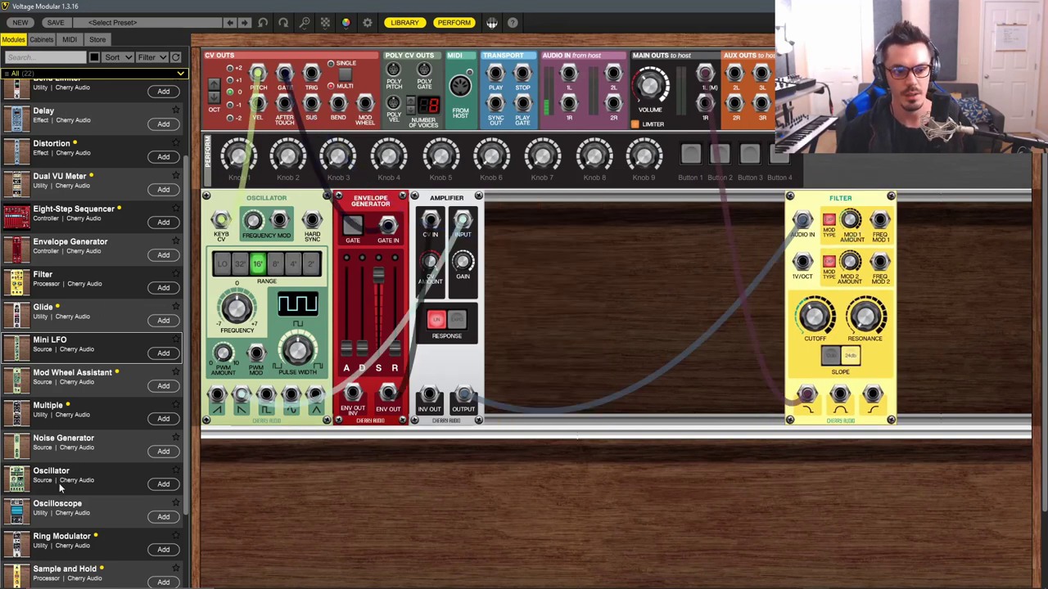
left_click_drag(59, 487, 664, 205)
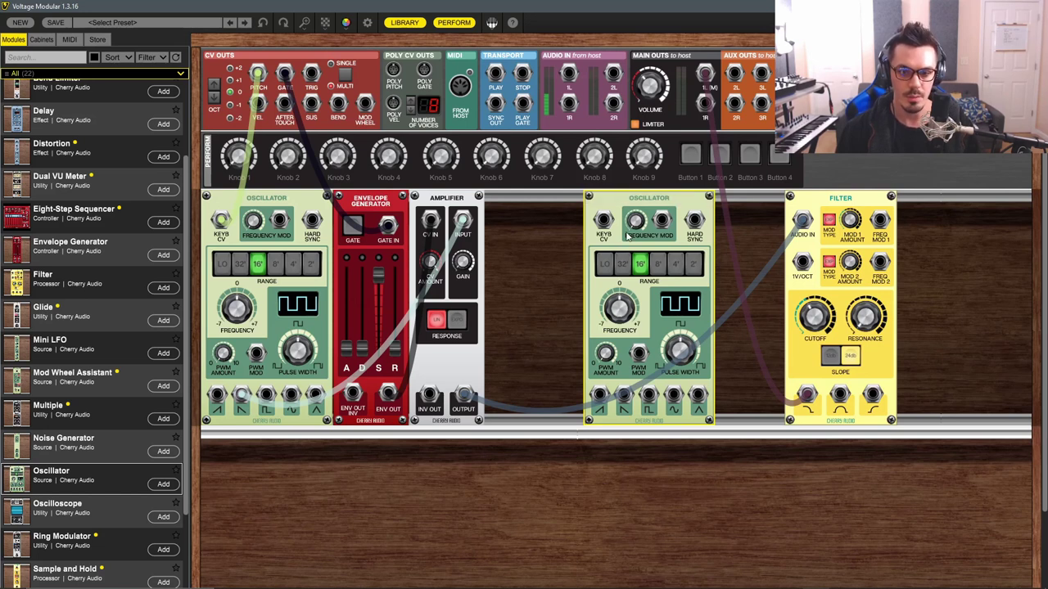
Set the new oscillator to LO range, patch its triangle to FREQ MOD 1, frequency about 1.89
left_click(606, 264)
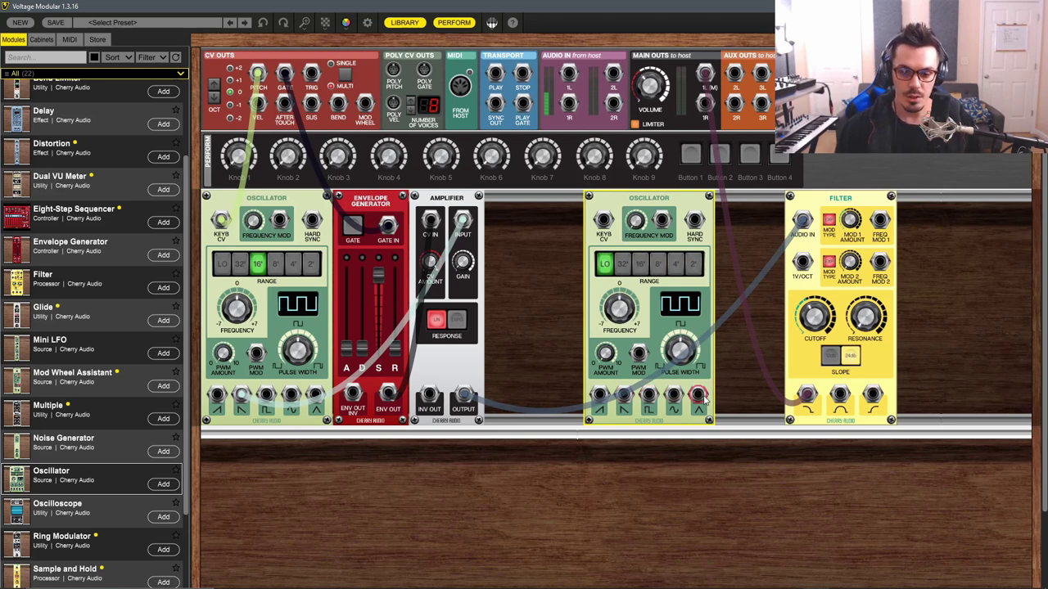
left_click_drag(698, 395, 880, 221)
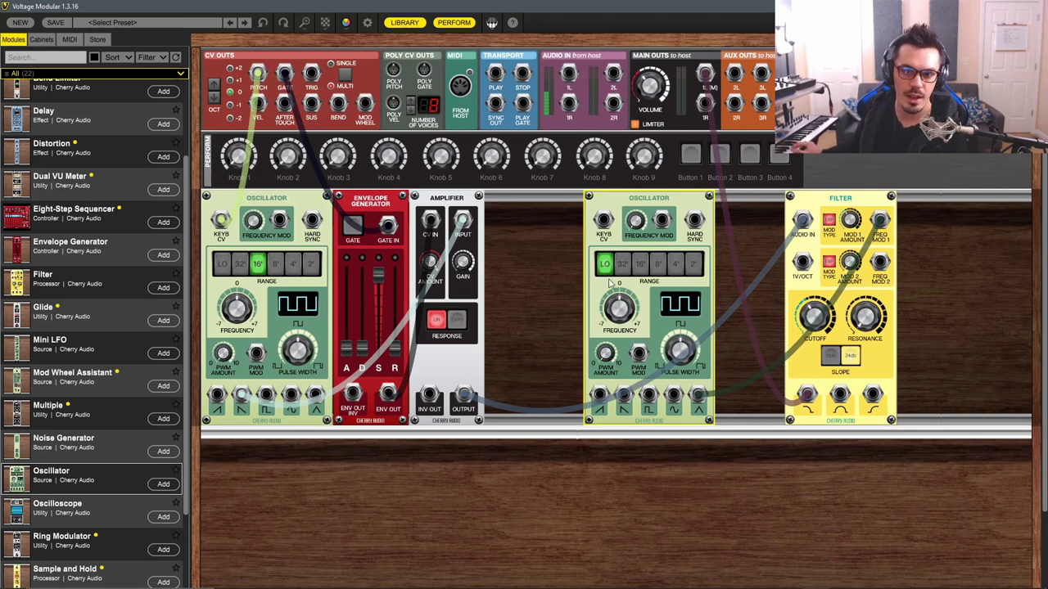
mouse_move(617, 302)
left_click_drag(617, 299, 624, 283)
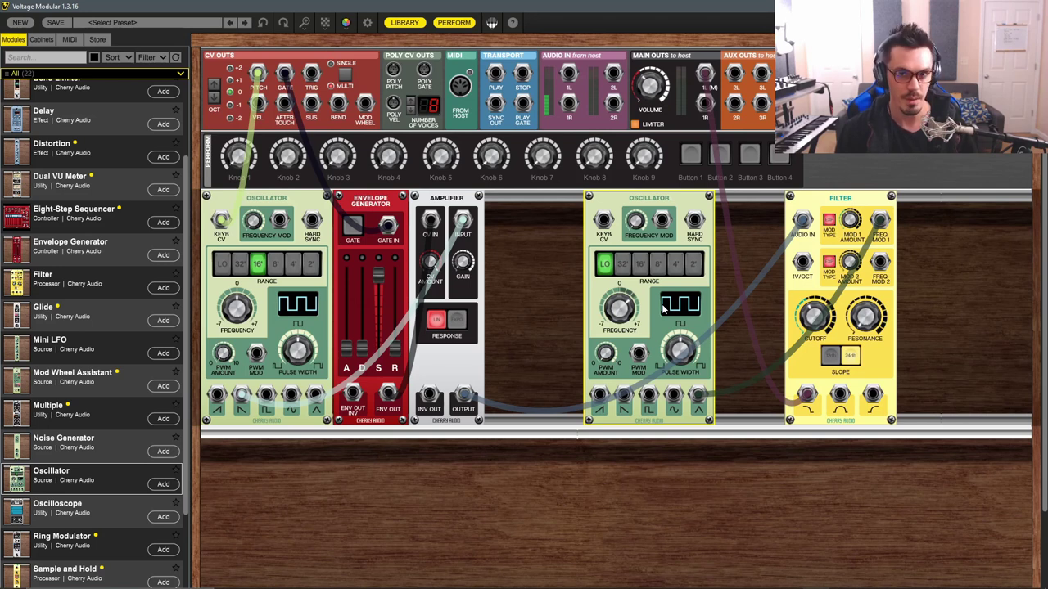
Move the filter cable to another waveform, set the oscillator to 16' at frequency 0, patch KEYB CV to pitch
left_click_drag(698, 394, 625, 399)
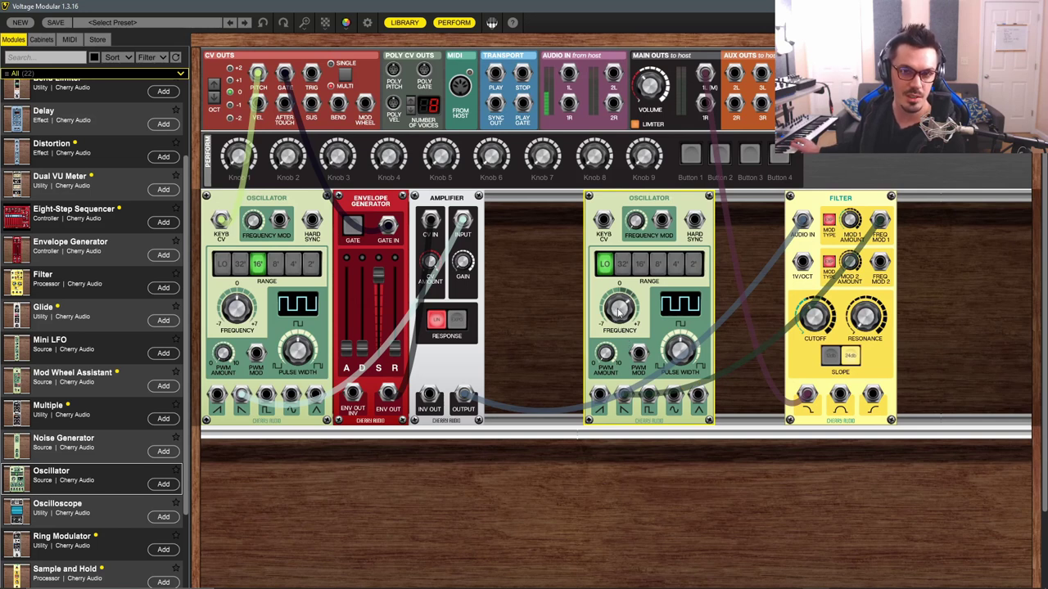
left_click_drag(620, 311, 633, 370)
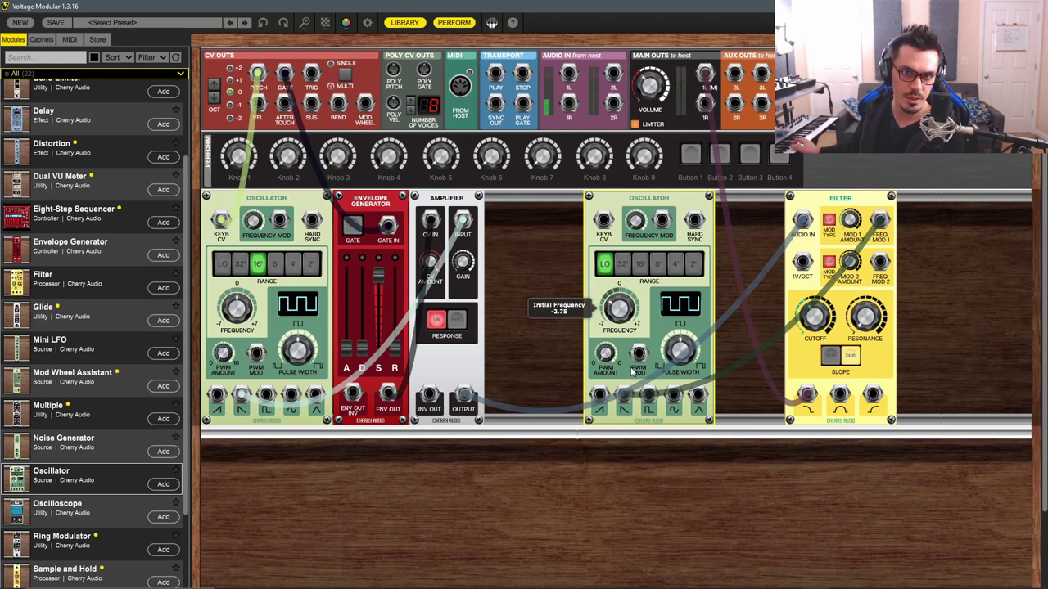
left_click_drag(632, 370, 646, 303)
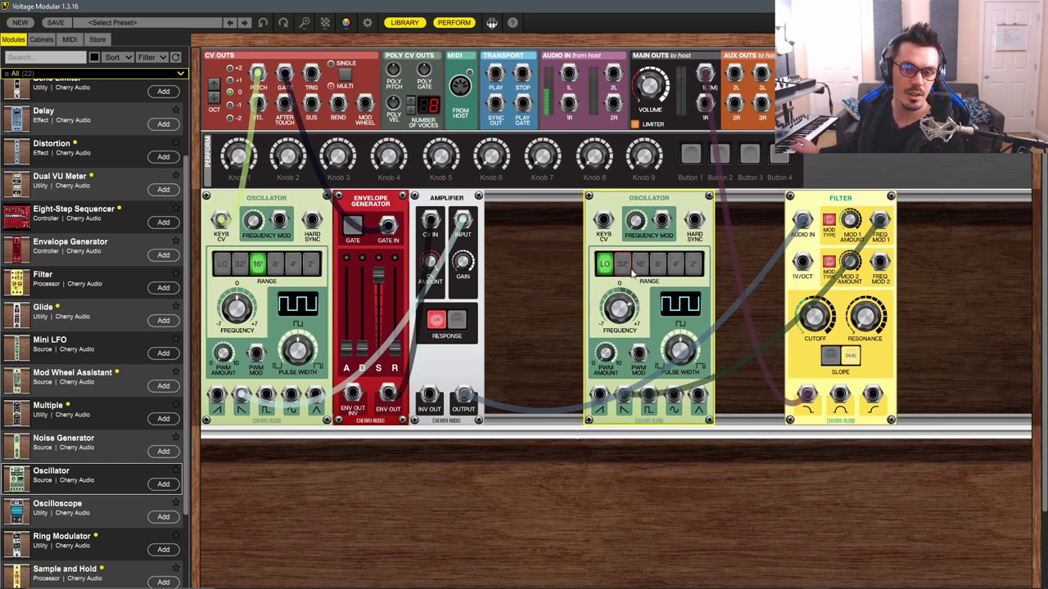
left_click(641, 263)
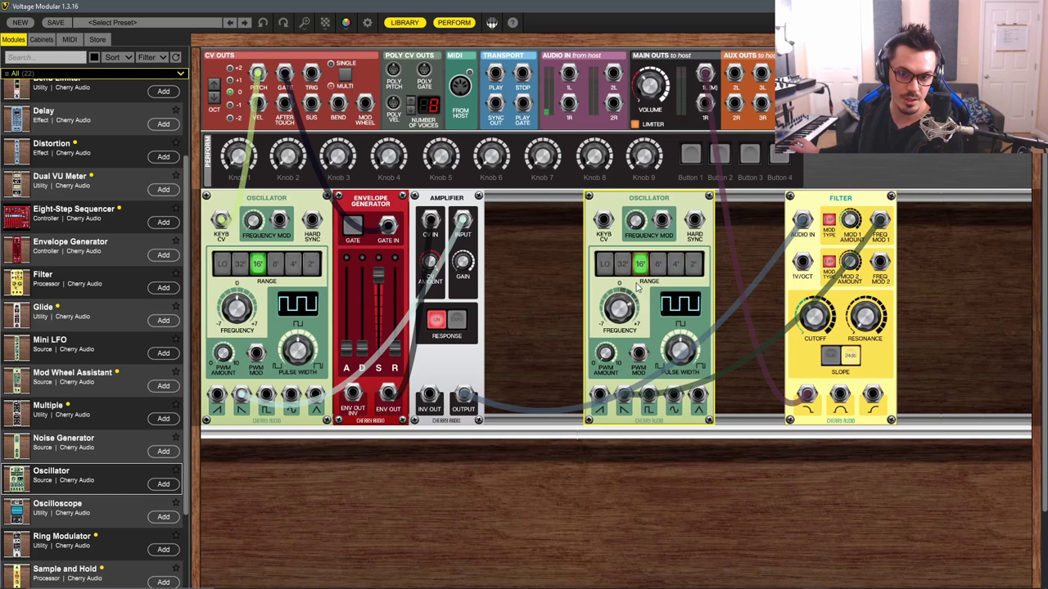
left_click_drag(624, 311, 627, 315)
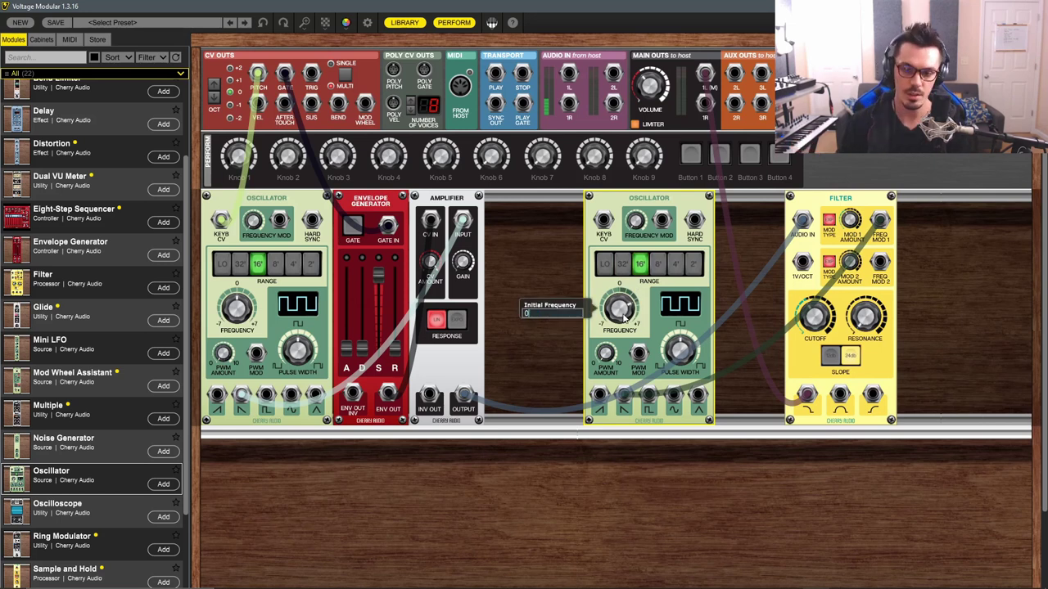
left_click_drag(602, 219, 258, 74)
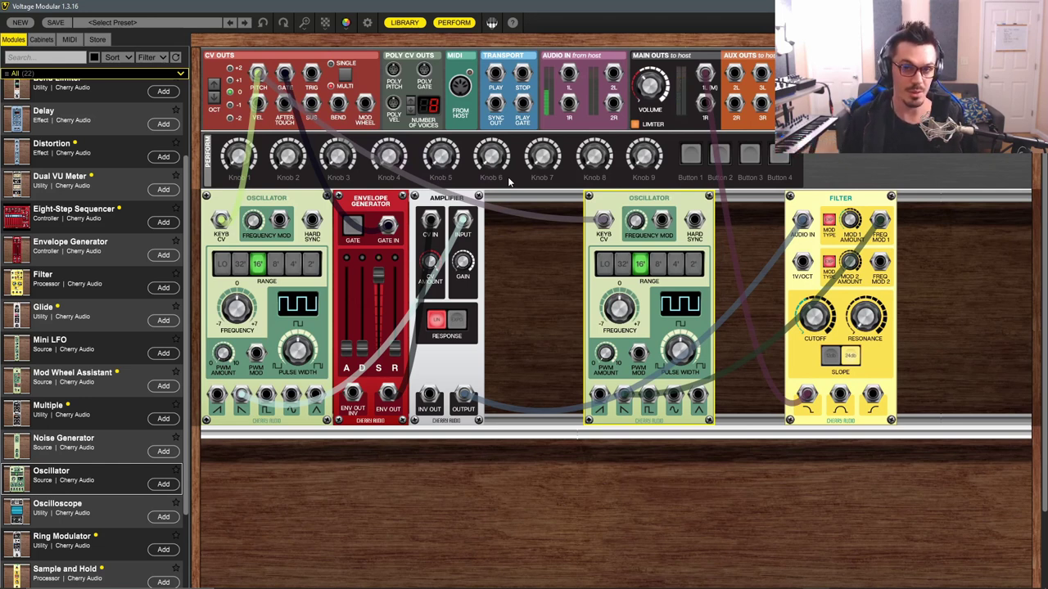
Change the second oscillator's RANGE from 16' to 32'
left_click(624, 264)
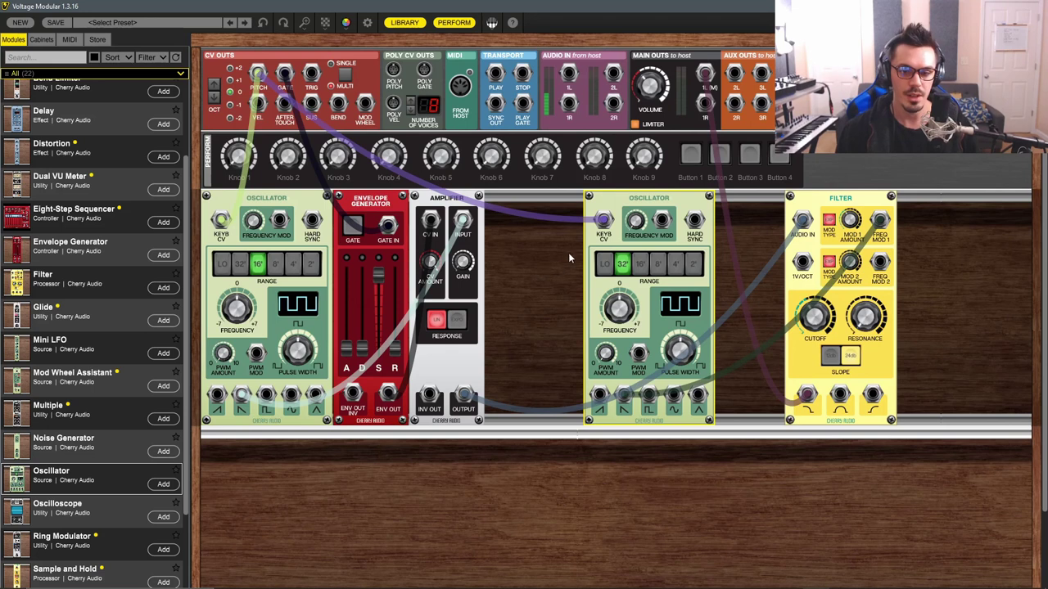
Unplug KEYB CV, add a third oscillator feeding the right one's FREQUENCY MOD, both in LO range
left_click_drag(603, 222, 586, 266)
left_click_drag(660, 203, 561, 198)
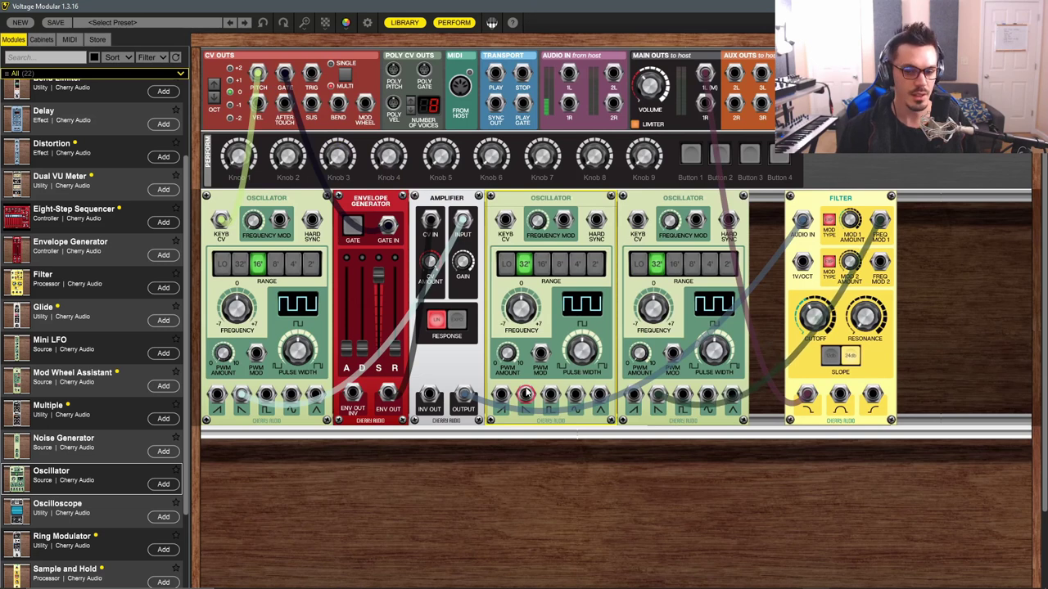
left_click_drag(525, 393, 846, 234)
left_click(637, 263)
left_click(505, 263)
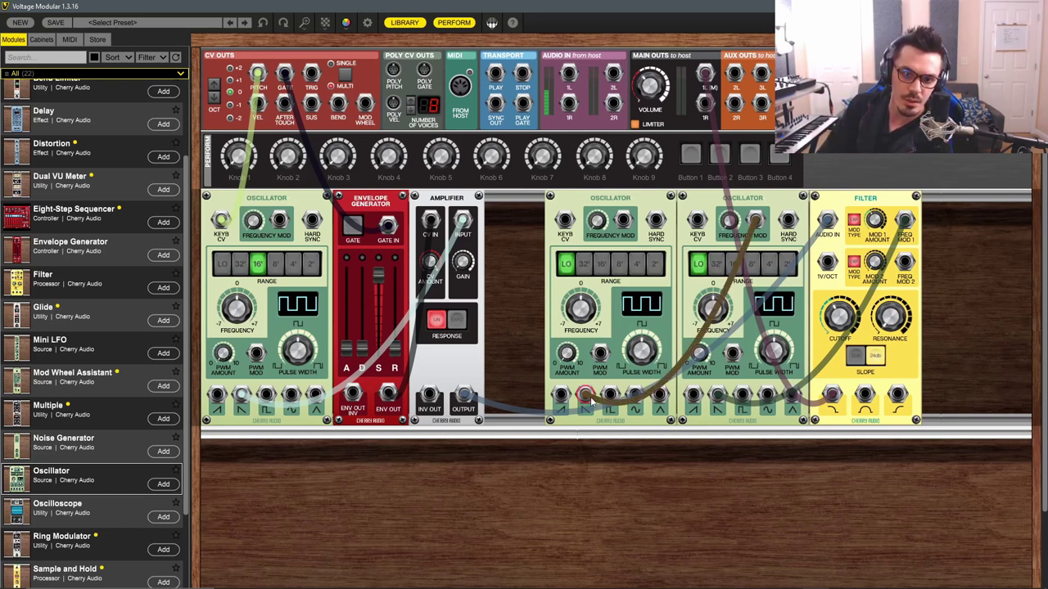
Cable the right oscillator's output to Filter FREQ MOD 1, moving the other end onto the MOD jack
left_click_drag(734, 254, 756, 220)
left_click_drag(718, 396, 725, 398)
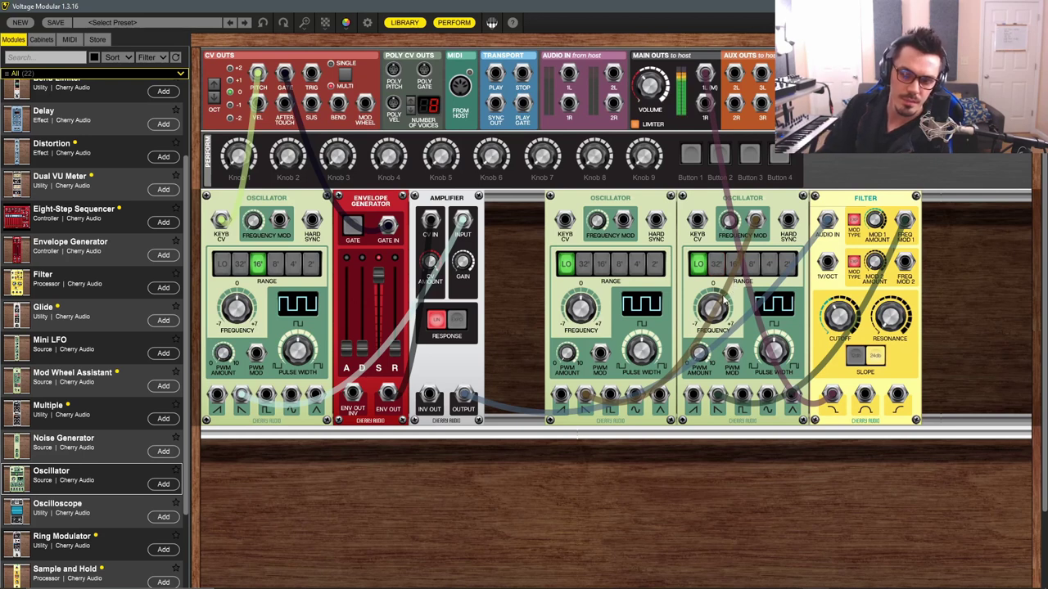
mouse_move(728, 219)
left_mouse_down()
mouse_move(755, 220)
mouse_move(741, 233)
left_mouse_up()
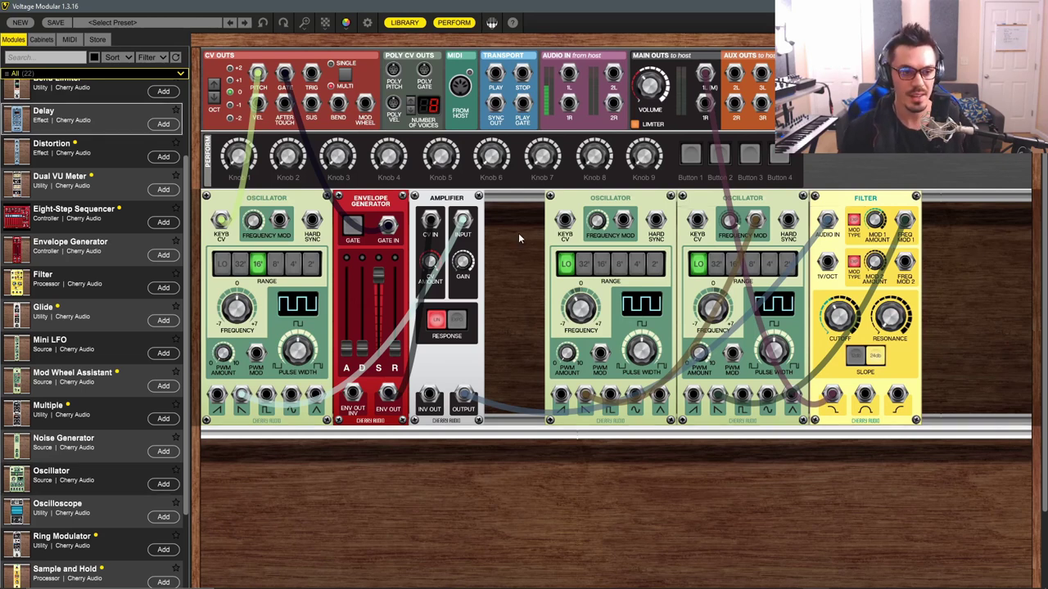
Add a Delay fed by the Filter, set TIME to 632 ms, and route its output to the main oscillator
left_click_drag(70, 126, 925, 260)
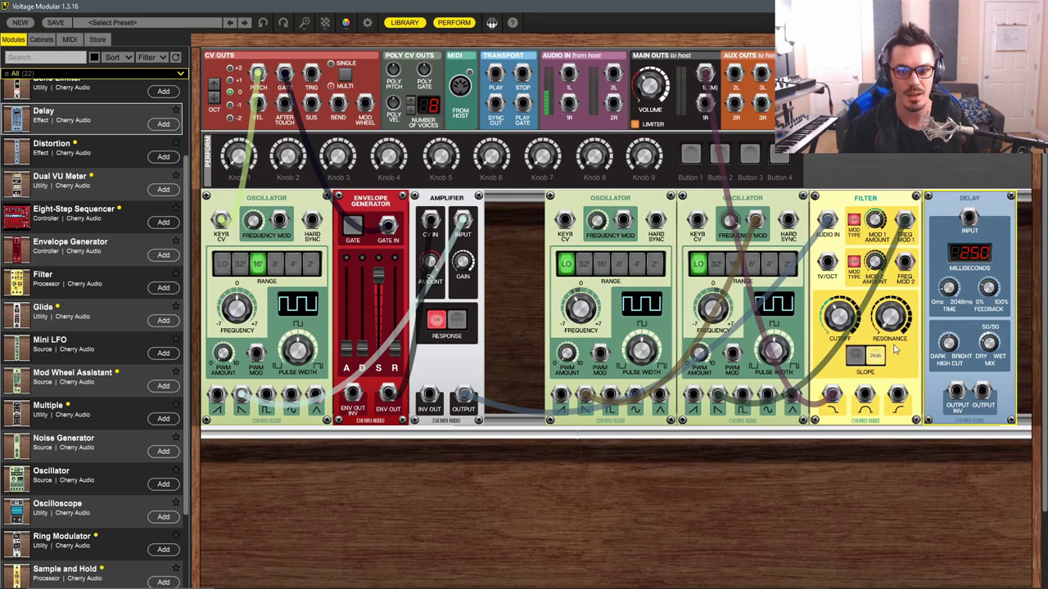
left_click_drag(835, 399, 970, 217)
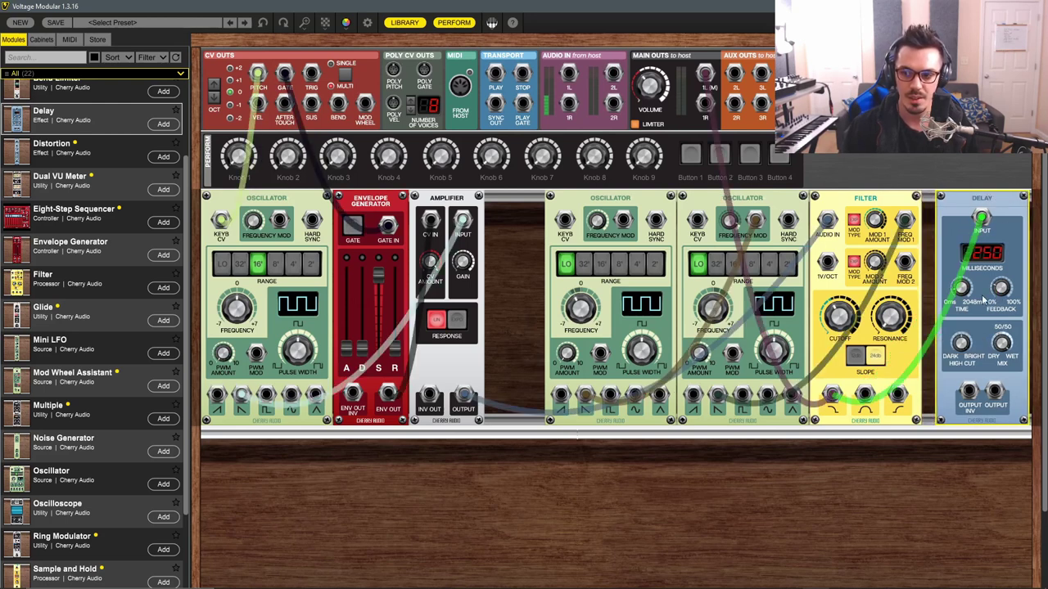
left_click_drag(961, 287, 965, 262)
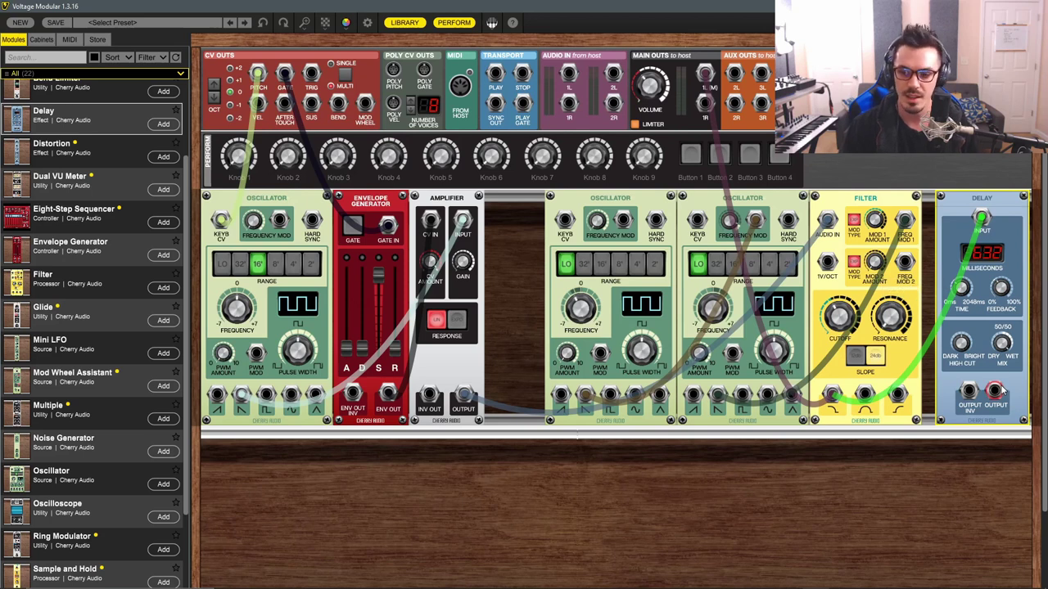
left_click_drag(996, 392, 279, 219)
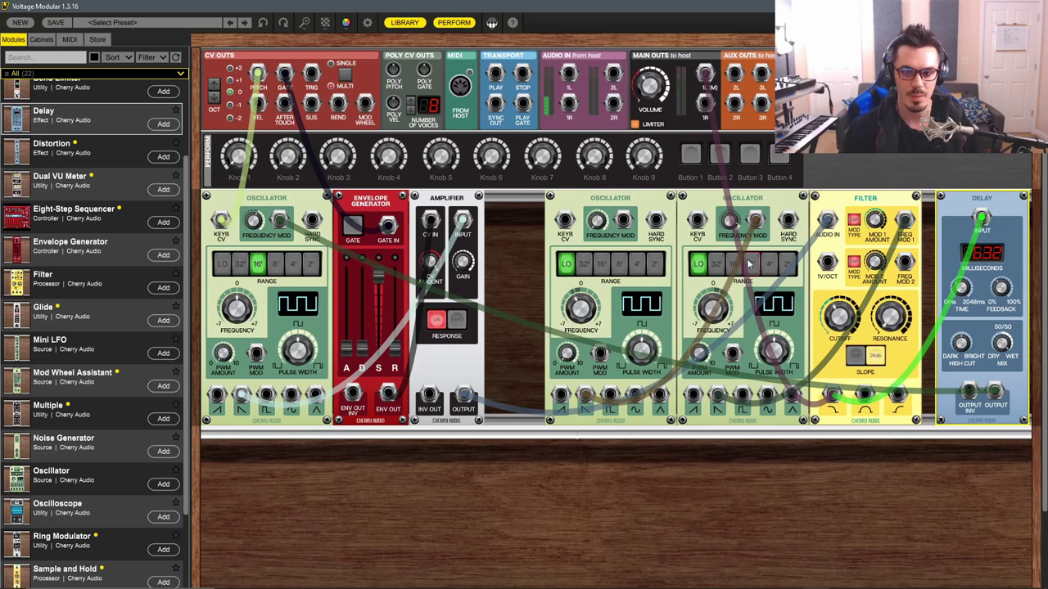
Cable the Delay's OUTPUT and OUTPUT INV jacks to MAIN OUTS 1L and 1R
left_click_drag(983, 367, 702, 74)
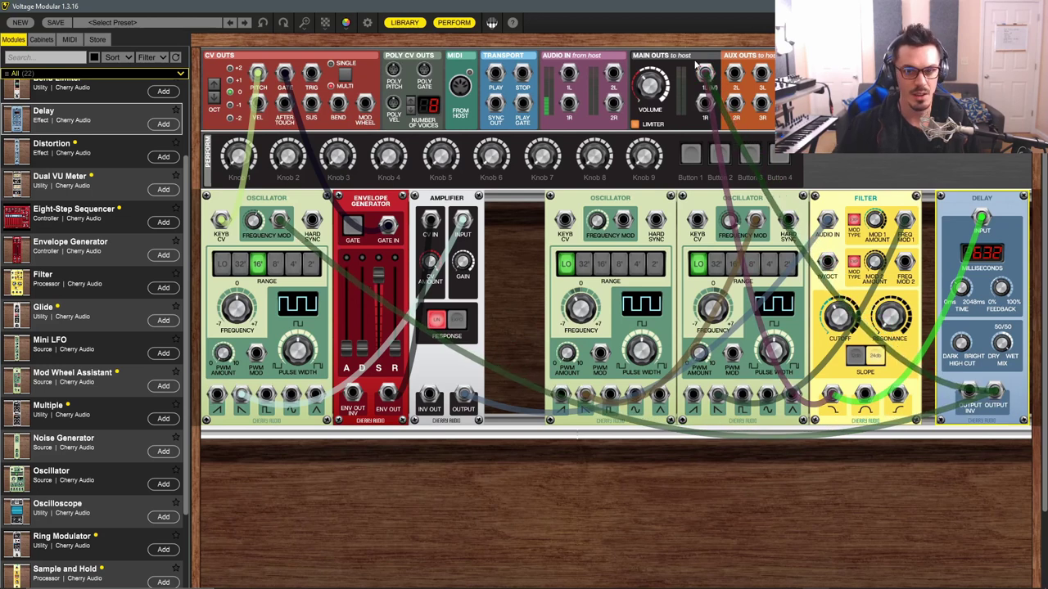